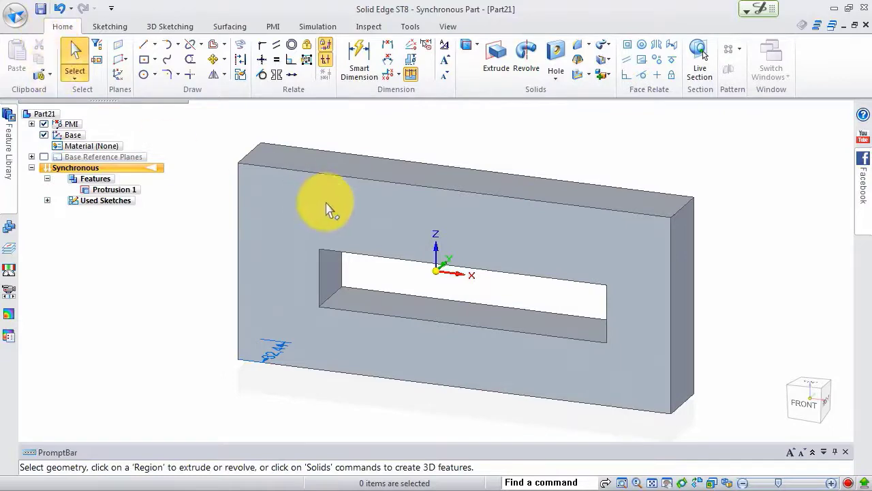
Step: Close Part21 without saving and start a new ISO Metric Part document
left_click(15, 15)
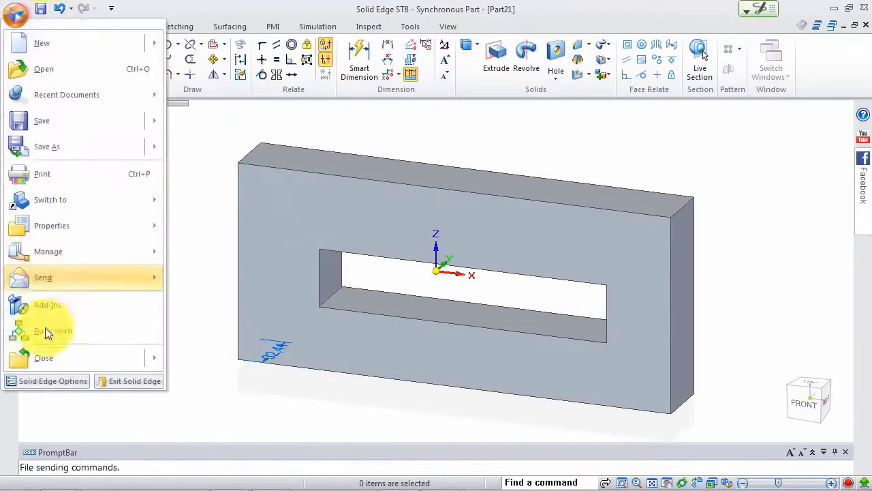
left_click(118, 348)
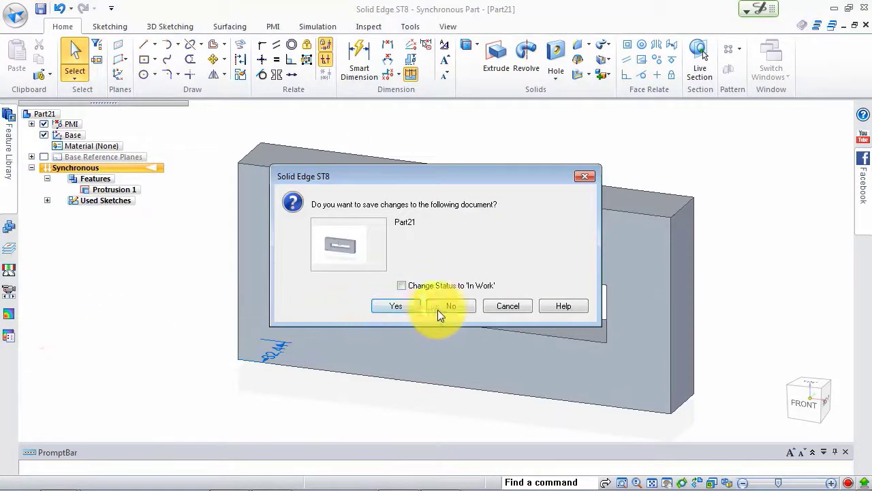
left_click(455, 307)
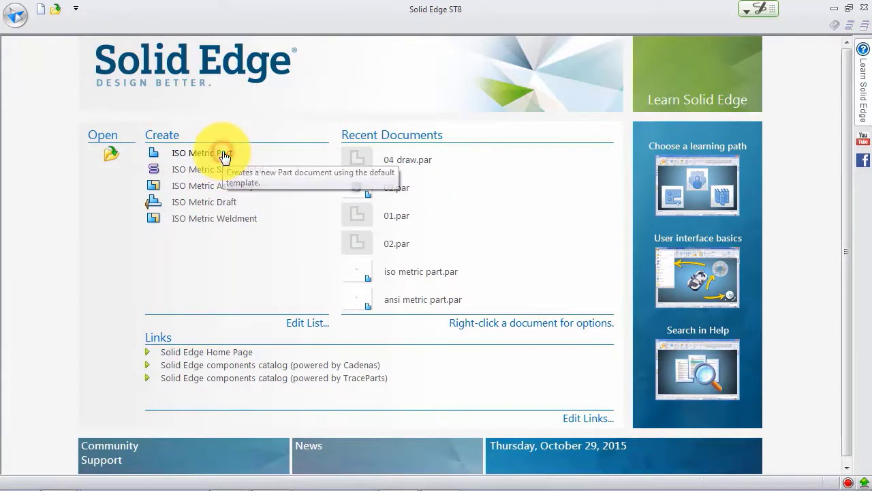
left_click(224, 155)
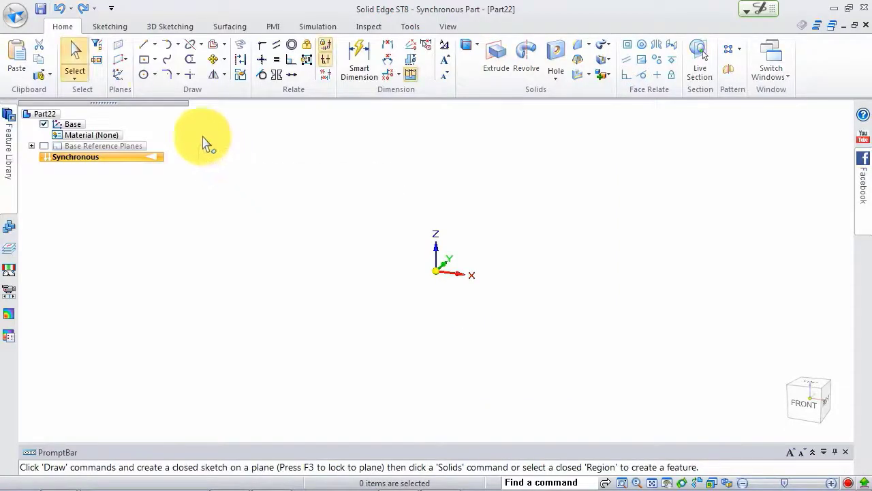
Step: Draw a large rectangle by centre, then a smaller centred rectangle inside it
left_click(143, 58)
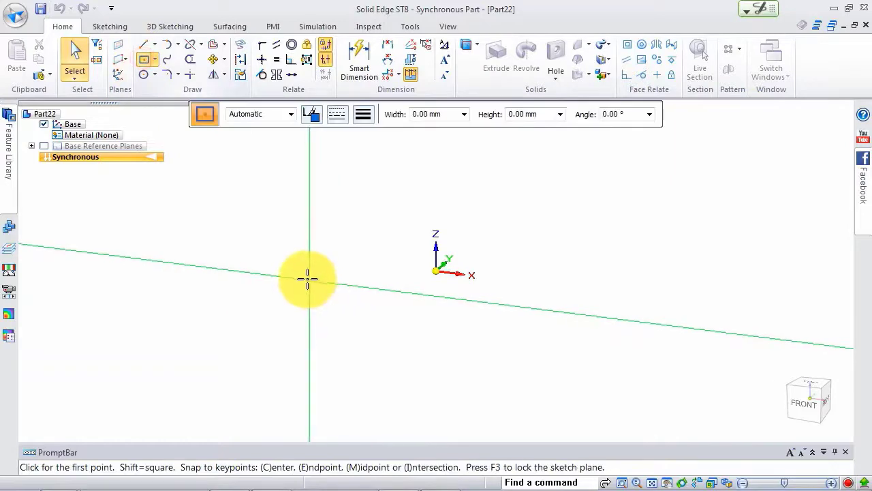
left_click(331, 281)
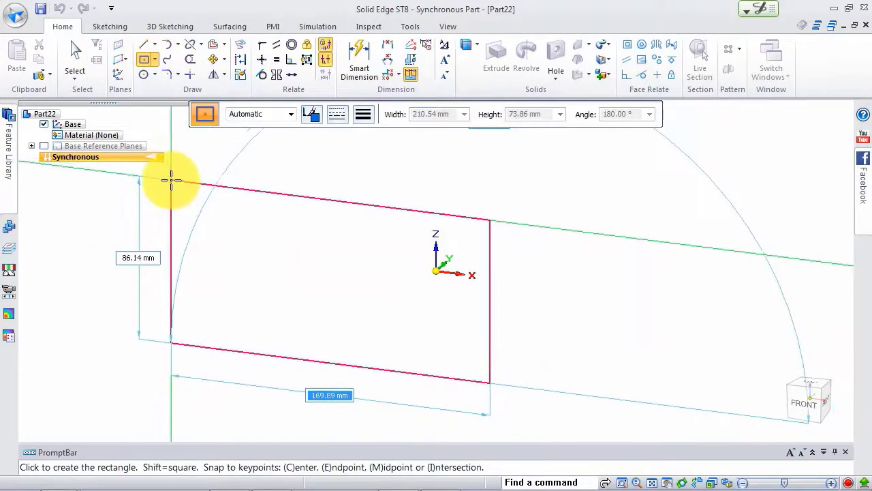
left_click(172, 180)
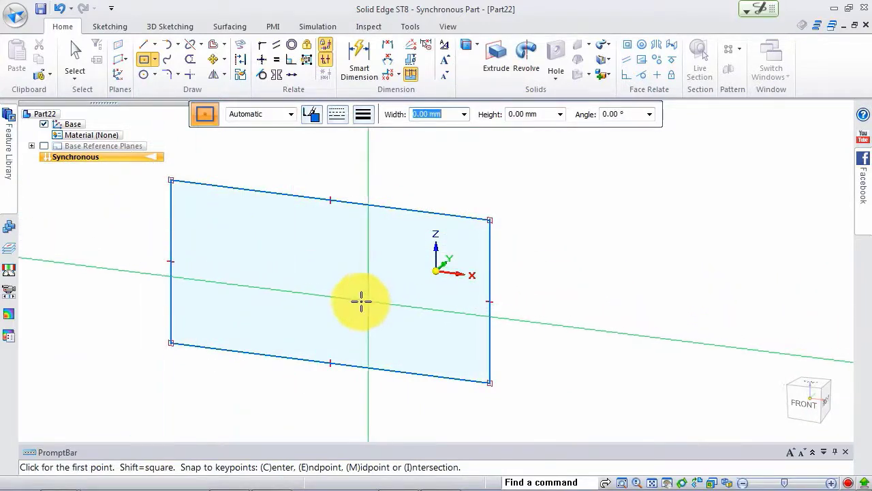
left_click(360, 304)
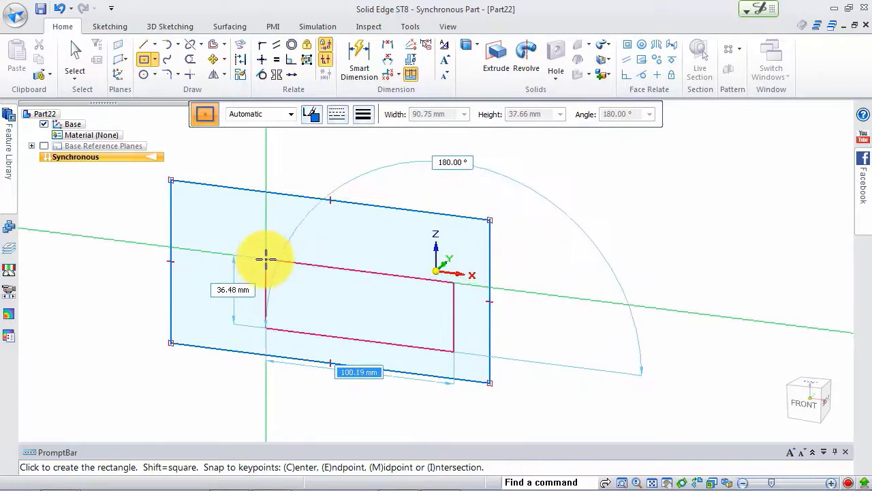
left_click(259, 238)
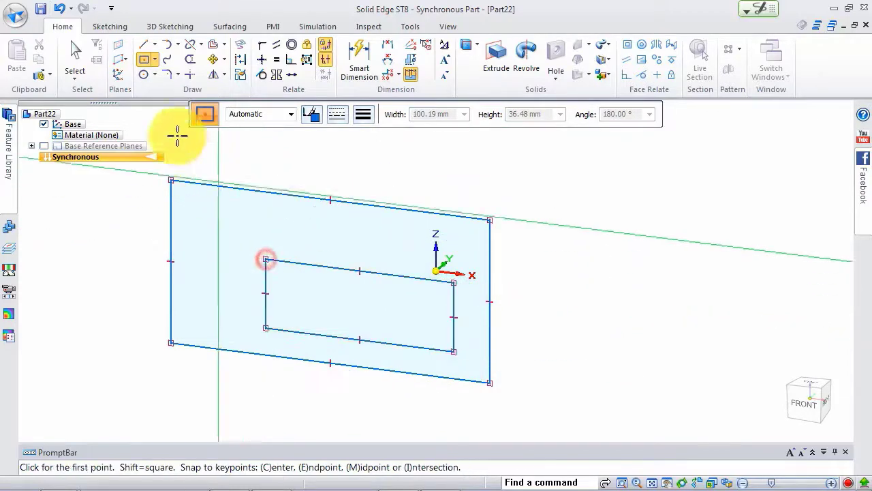
Step: Extrude the region between the two rectangles into Protrusion 1, a frame with an opening
left_click(75, 55)
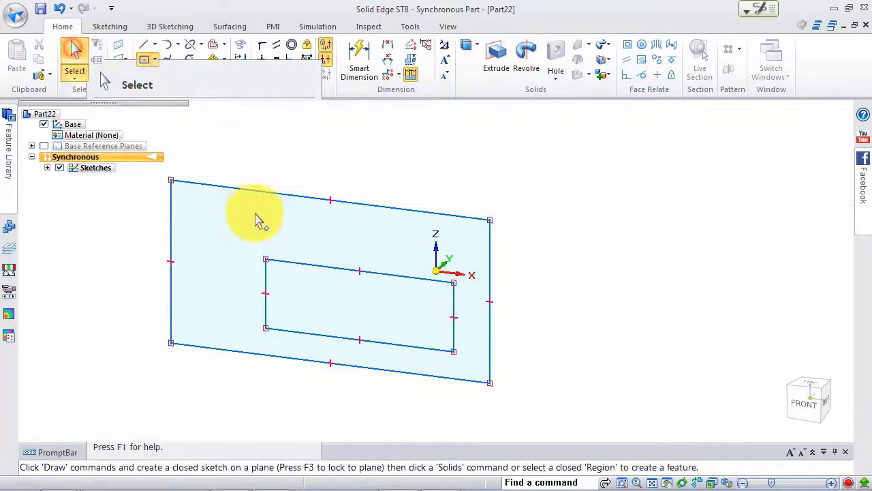
left_click(231, 232)
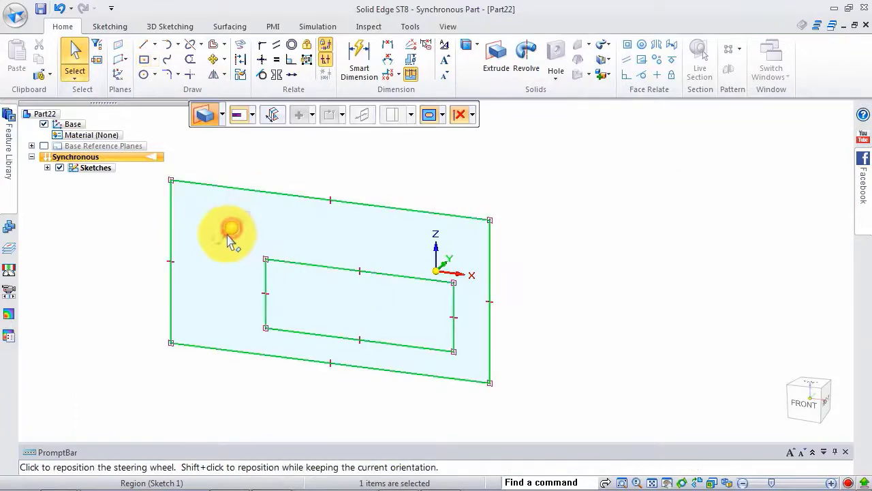
left_click(237, 225)
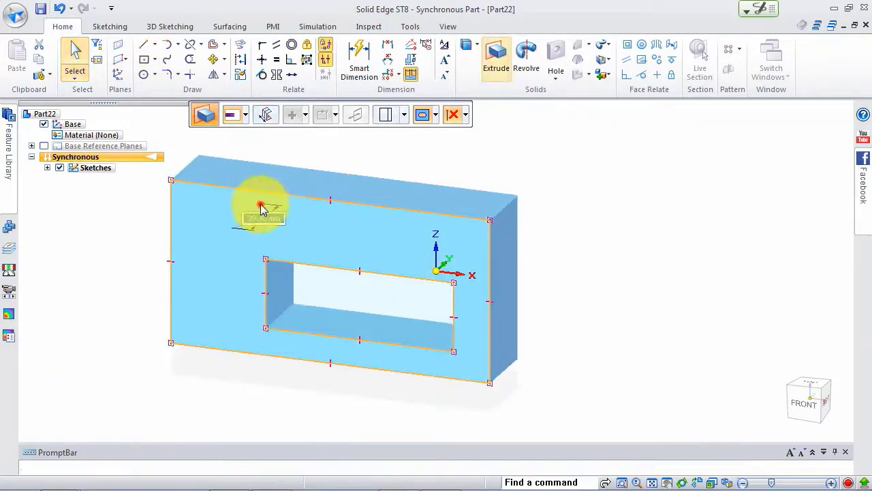
left_click(256, 203)
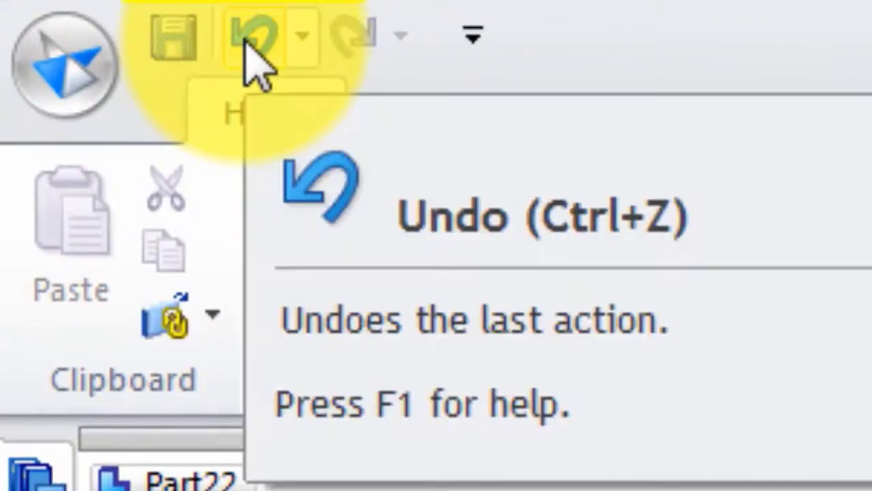
Step: Undo Protrusion 1 and both rectangle sketches, leaving Part22 empty
left_click(253, 41)
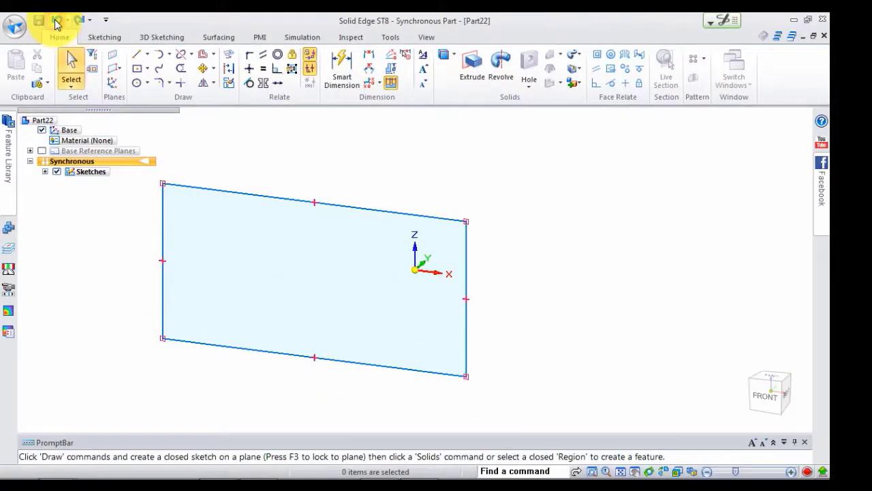
left_click(57, 24)
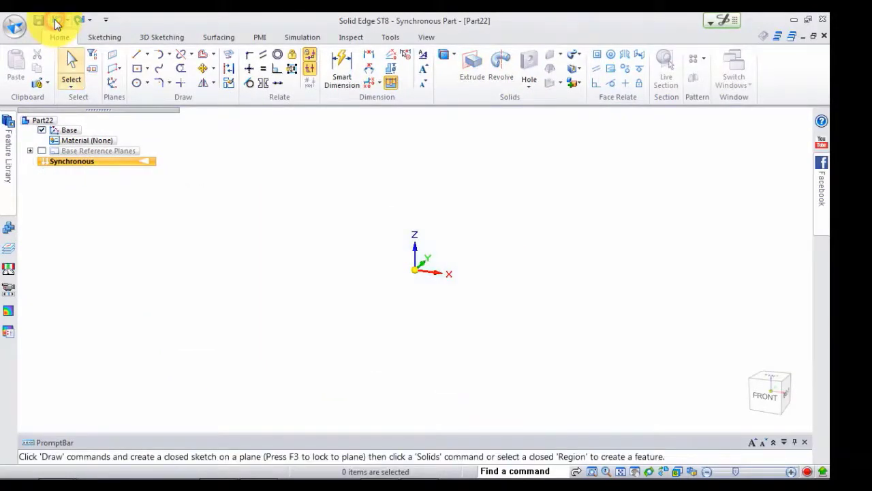
Step: Sketch a new outer rectangle by centre and corner on the front plane
left_click(137, 71)
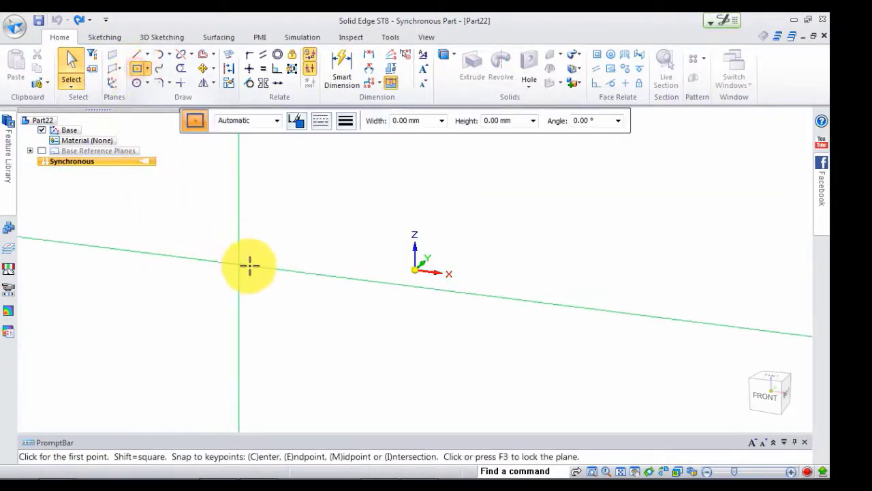
left_click(298, 267)
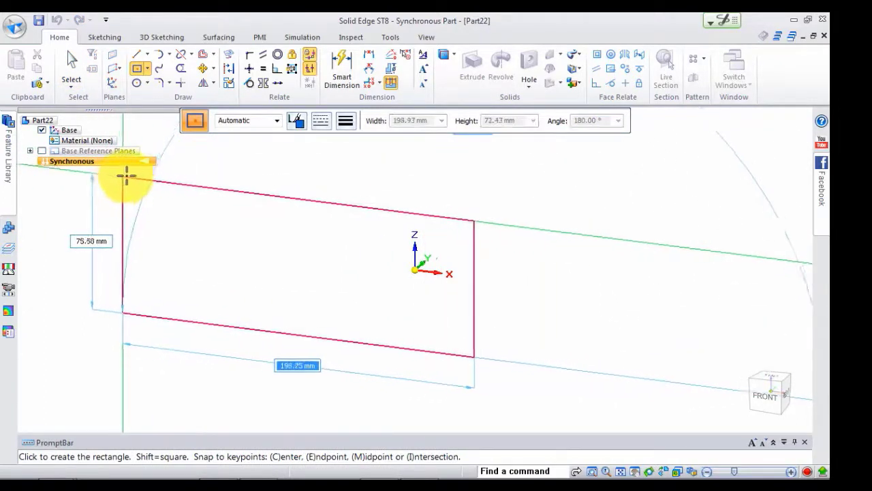
left_click(144, 177)
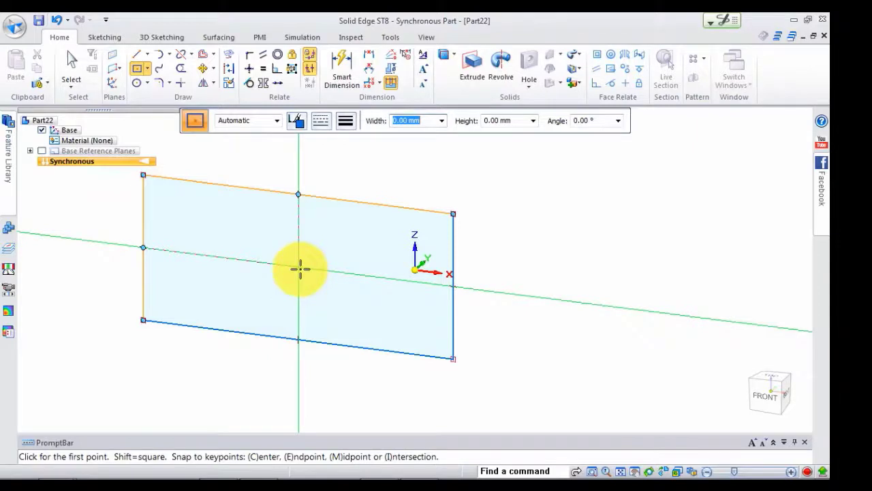
Step: Add an inner rectangle and extrude the region between them into frame solid Protrusion 2
left_click(300, 270)
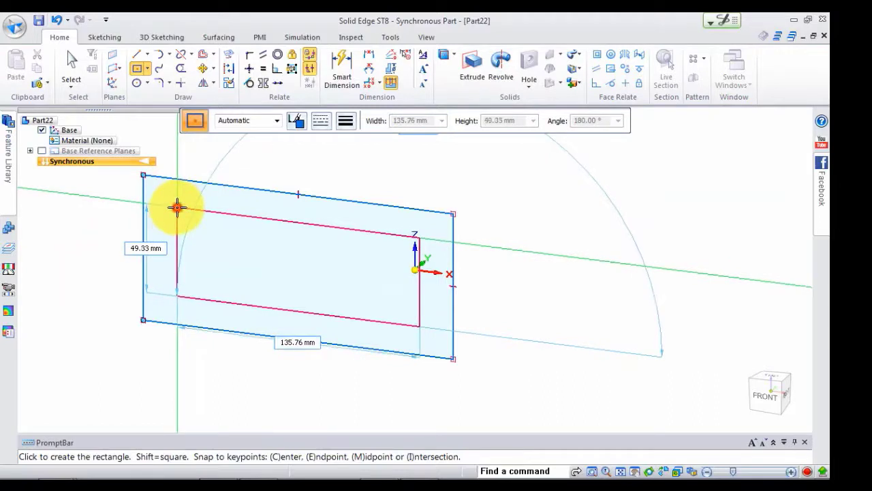
left_click(178, 207)
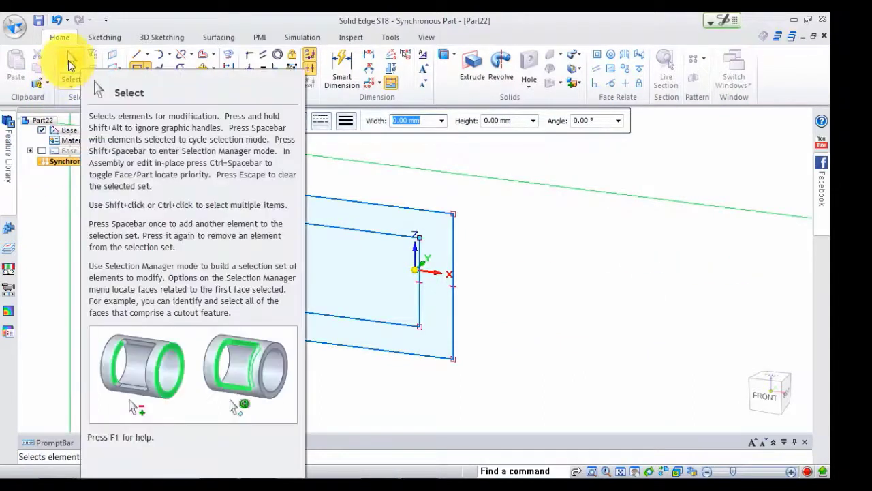
left_click(68, 64)
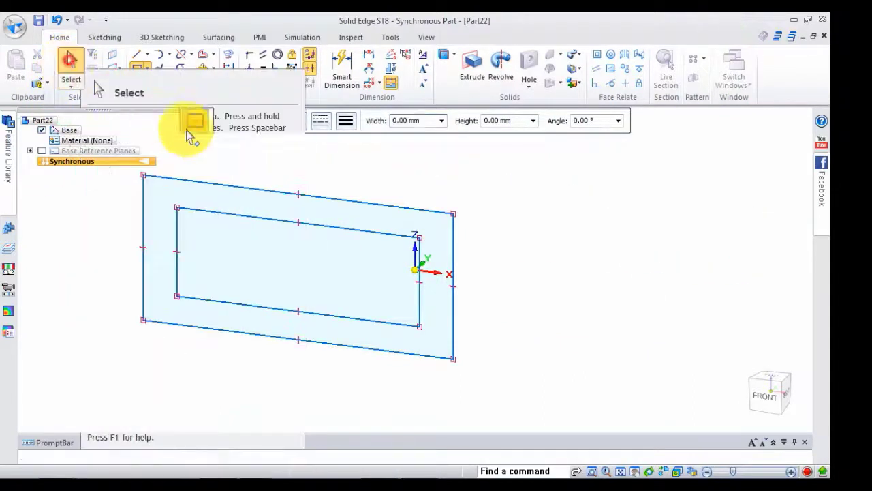
left_click(357, 215)
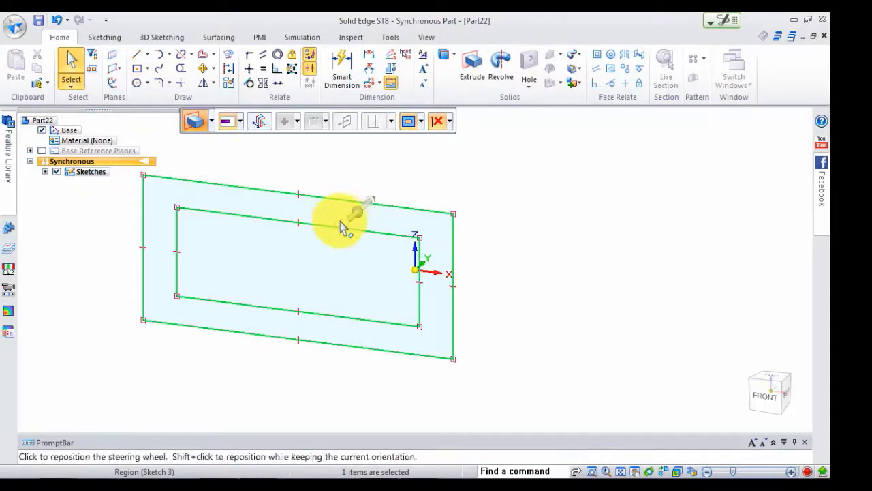
left_click(358, 215)
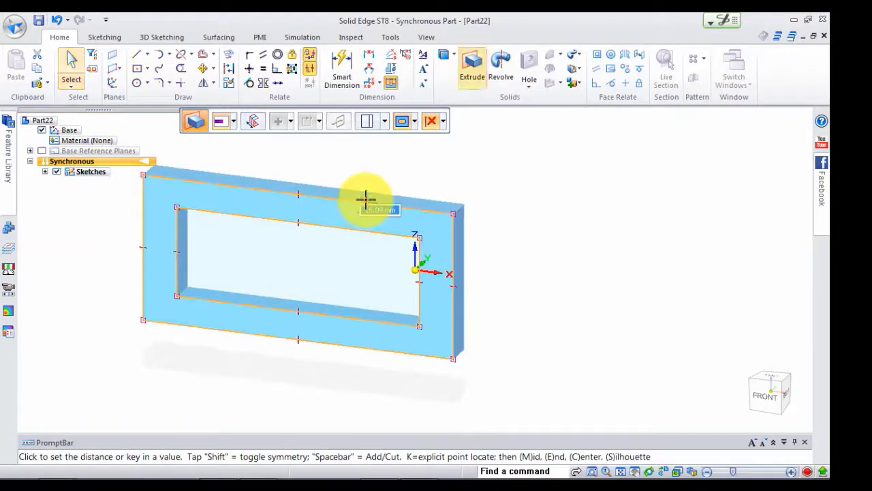
left_click(364, 201)
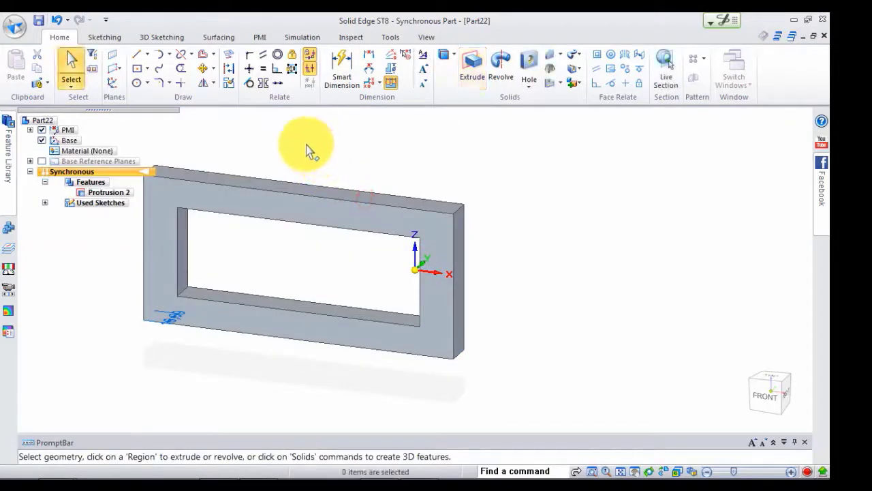
Step: Pan the view so the frame sits left, leaving room beside it
left_click(137, 82)
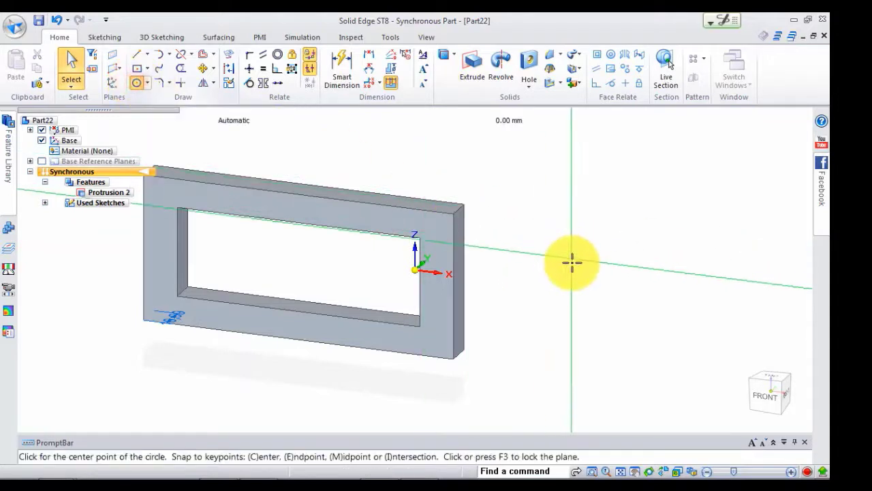
left_click(635, 469)
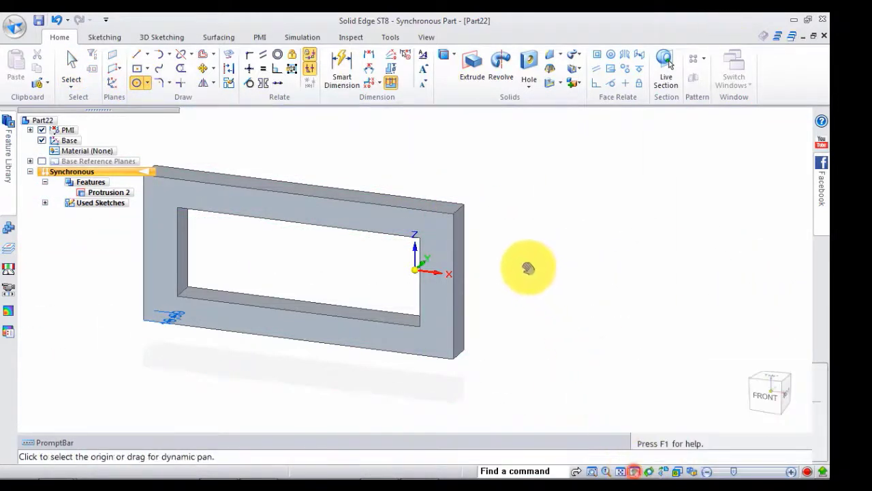
mouse_move(522, 267)
left_mouse_down()
mouse_move(438, 269)
mouse_move(353, 257)
mouse_move(352, 247)
left_mouse_up()
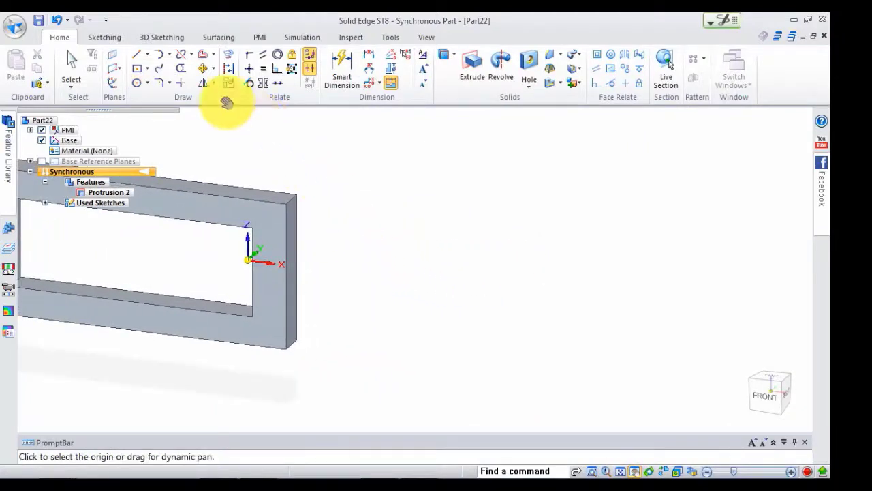
Step: Sketch concentric circles beside the frame, about 149 mm and 88 mm in diameter
left_click(137, 82)
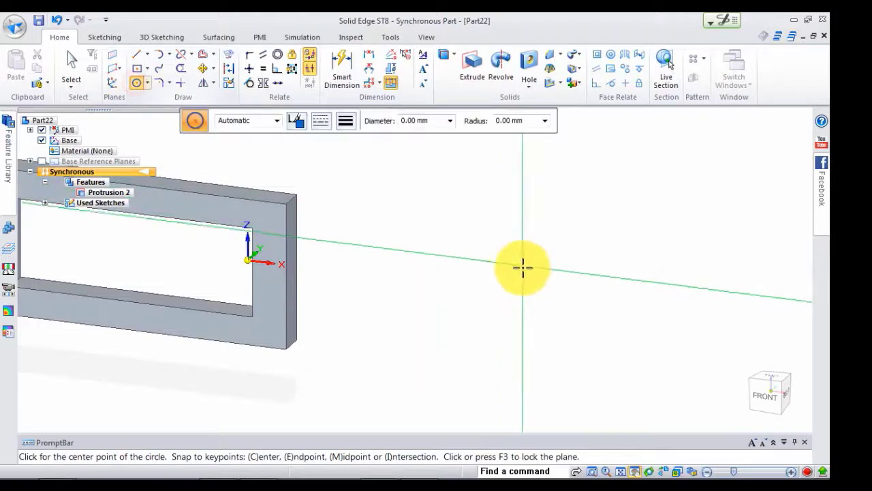
left_click(523, 278)
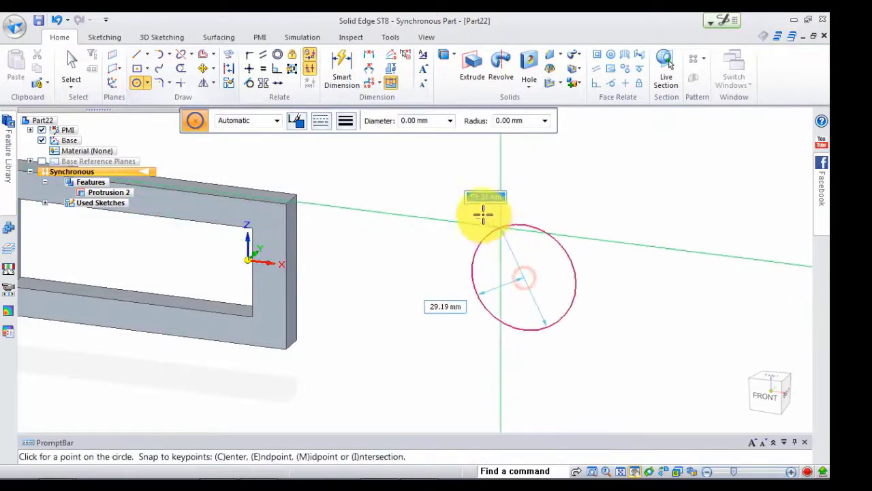
left_click(410, 188)
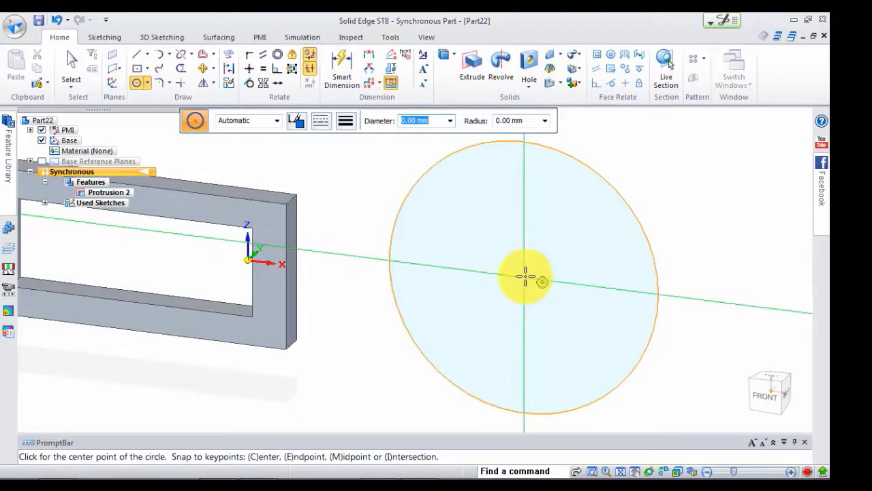
left_click(525, 276)
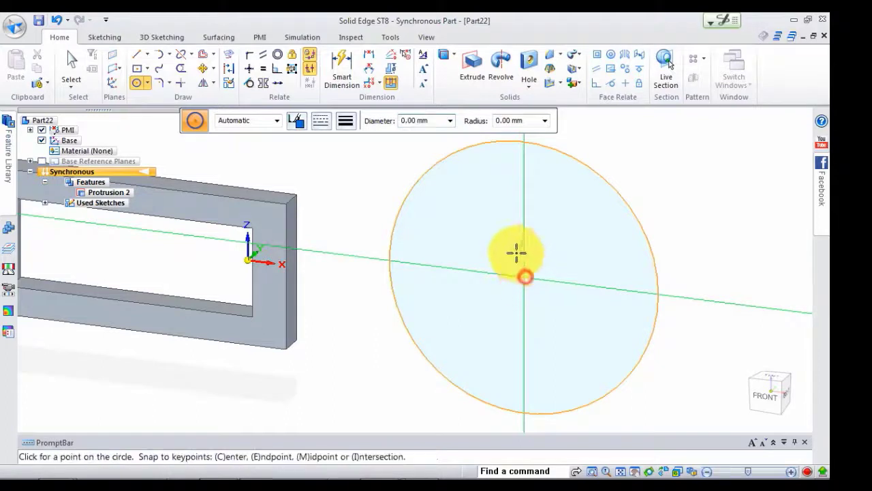
left_click(481, 207)
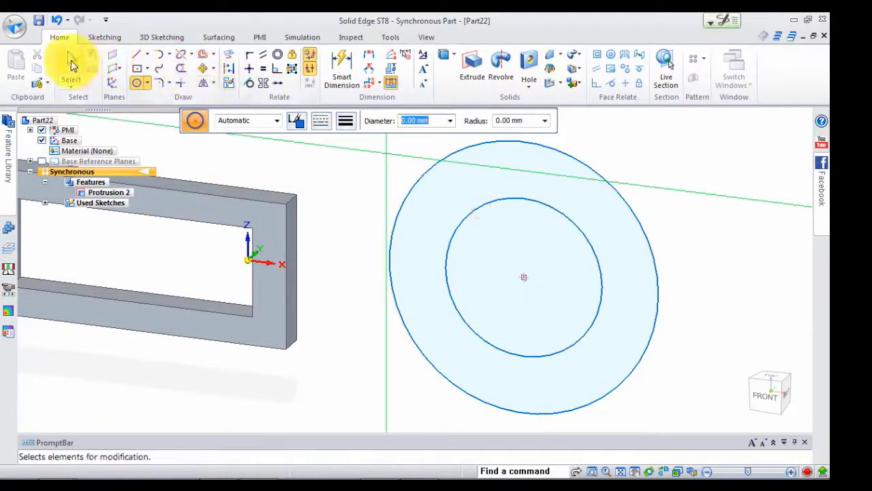
Step: Extrude the region between the two circles into a thick ring solid
left_click(71, 64)
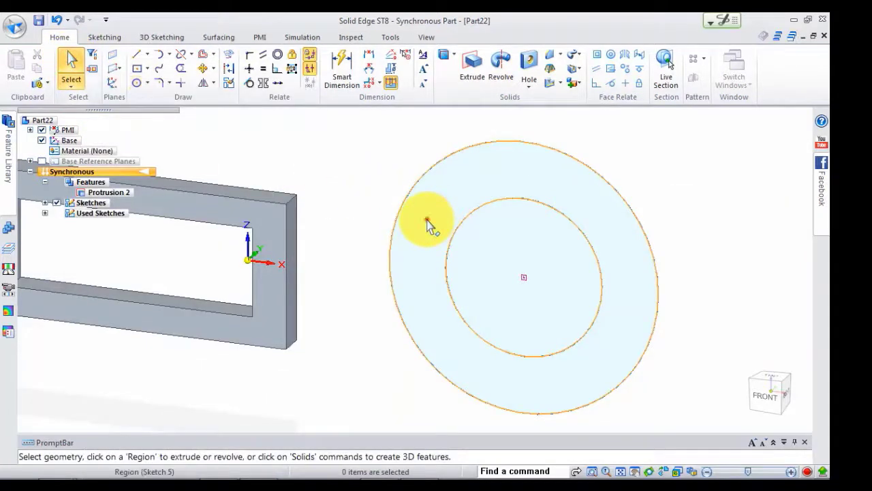
left_click(427, 221)
left_click(419, 230)
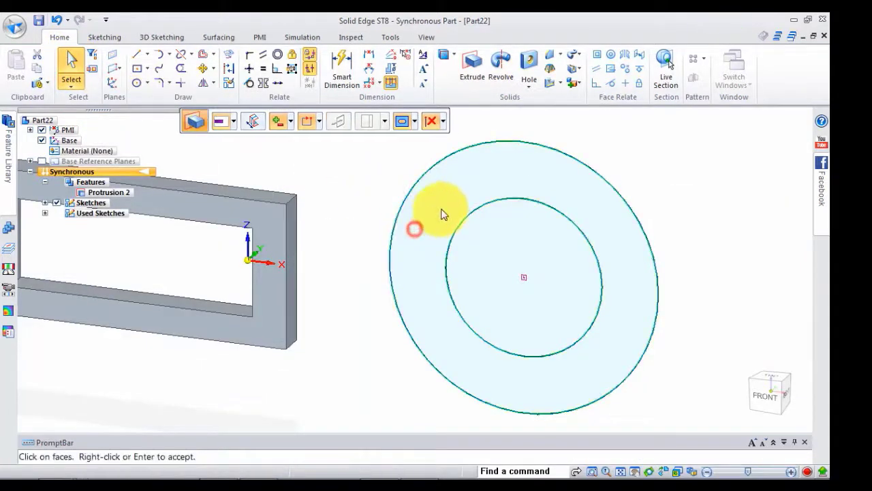
left_click(451, 200)
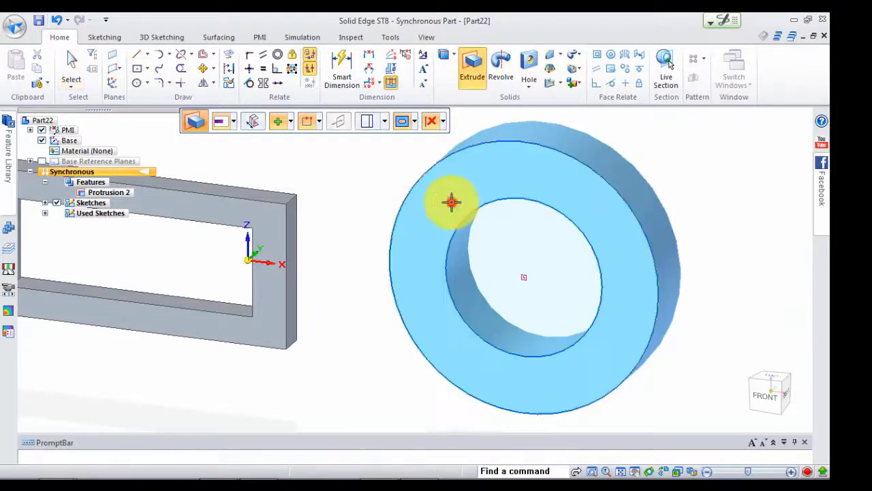